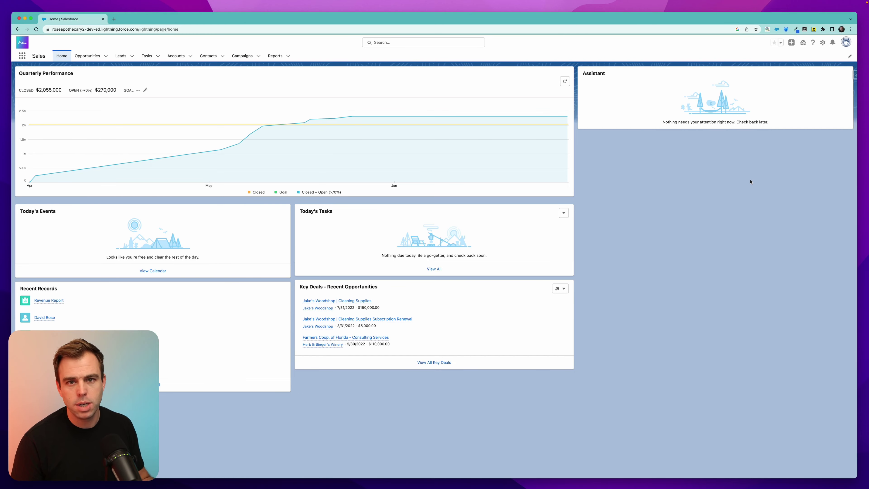
Step: Open Setup, search Quick Find for 'person', and go to the Person Accounts page
{"action": "left_click", "coordinate": [823, 42]}
{"action": "left_click", "coordinate": [813, 56]}
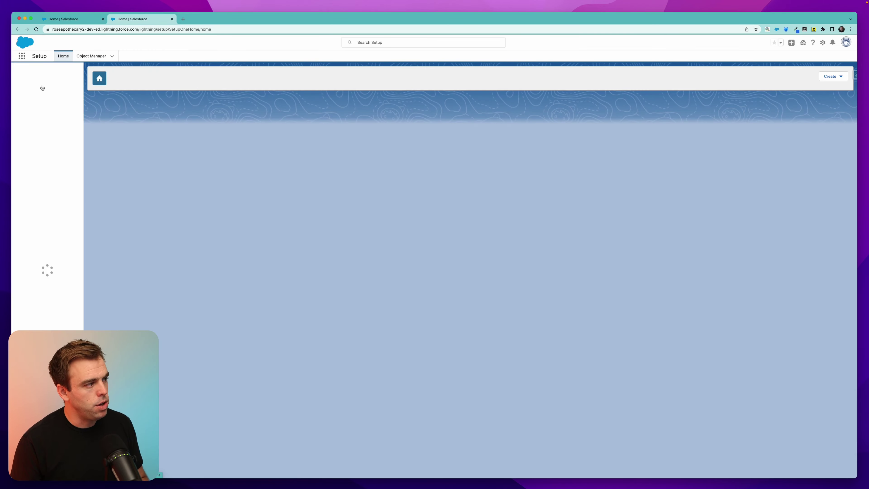
{"action": "left_click", "coordinate": [34, 74]}
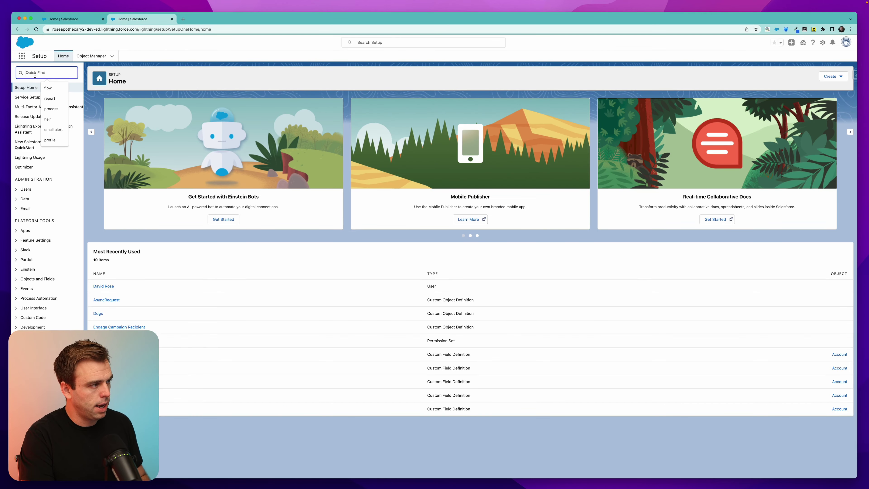
{"action": "type", "text": "person"}
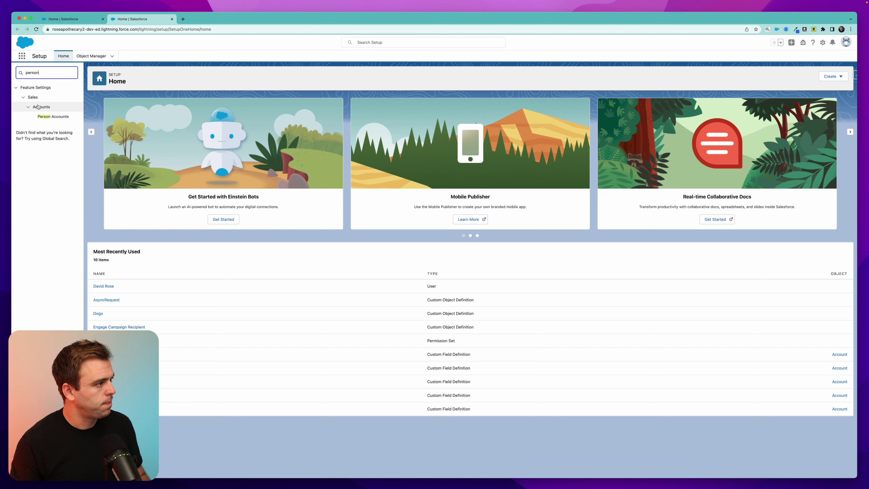
{"action": "left_click", "coordinate": [49, 119]}
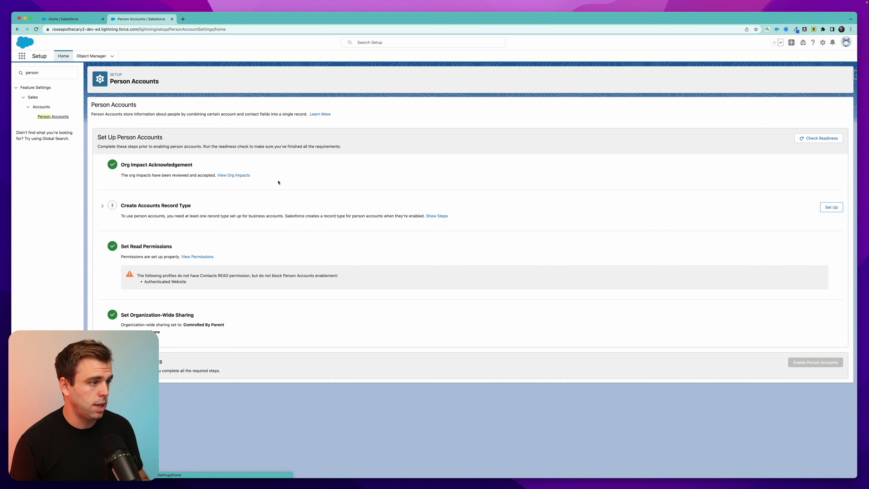
{"action": "left_click_drag", "start_coordinate": [125, 165], "coordinate": [209, 168]}
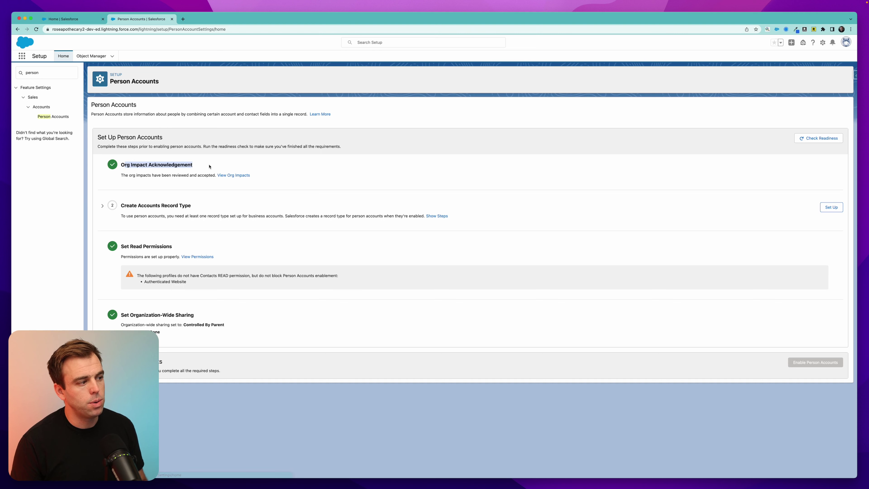
{"action": "left_click", "coordinate": [237, 178]}
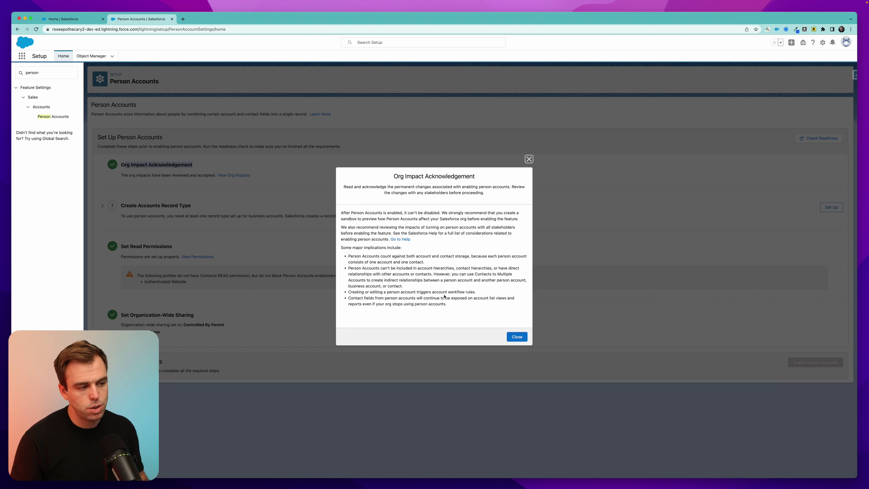
{"action": "left_click", "coordinate": [520, 336]}
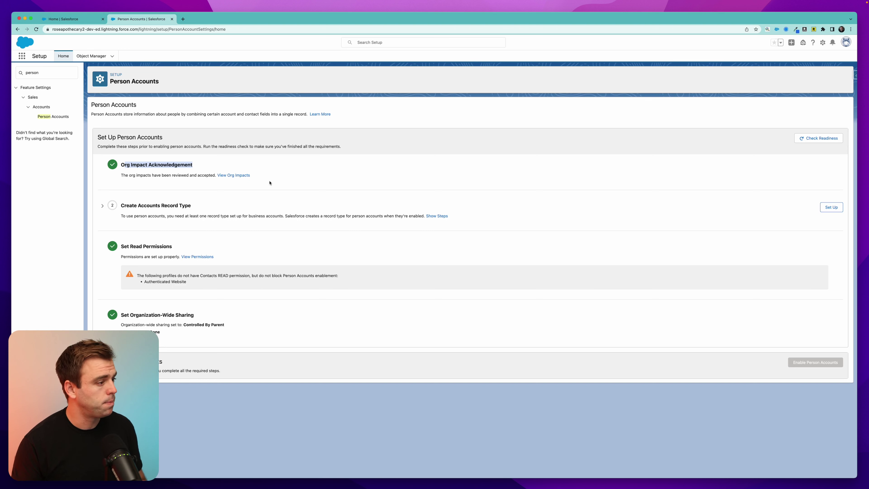
{"action": "left_click_drag", "start_coordinate": [131, 211], "coordinate": [192, 209]}
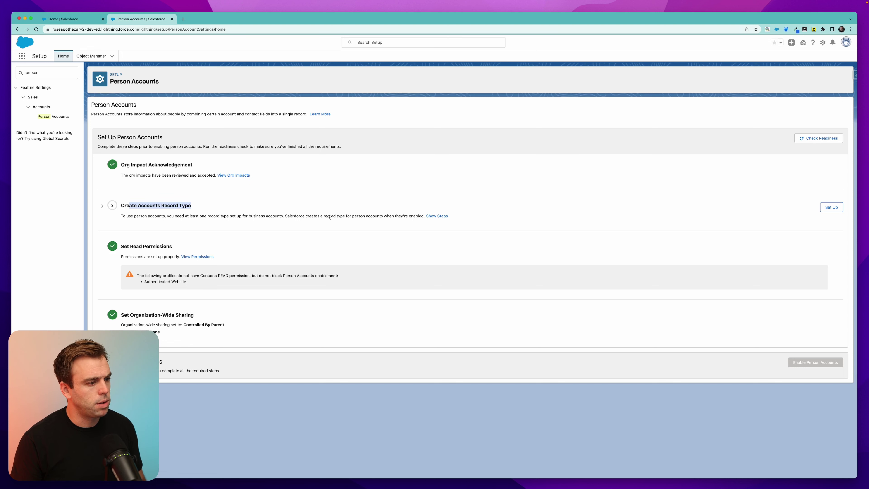
{"action": "left_click", "coordinate": [831, 209]}
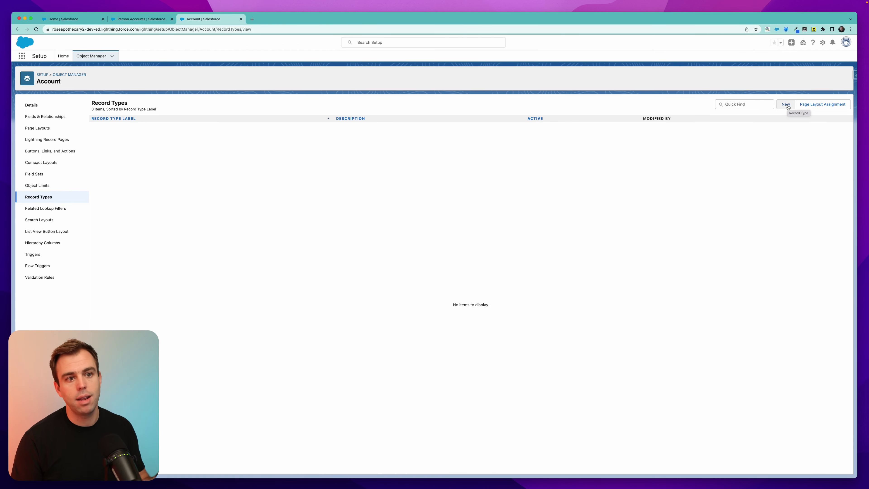
Step: Start a new record type from the Account Record Types list
{"action": "left_click", "coordinate": [788, 106]}
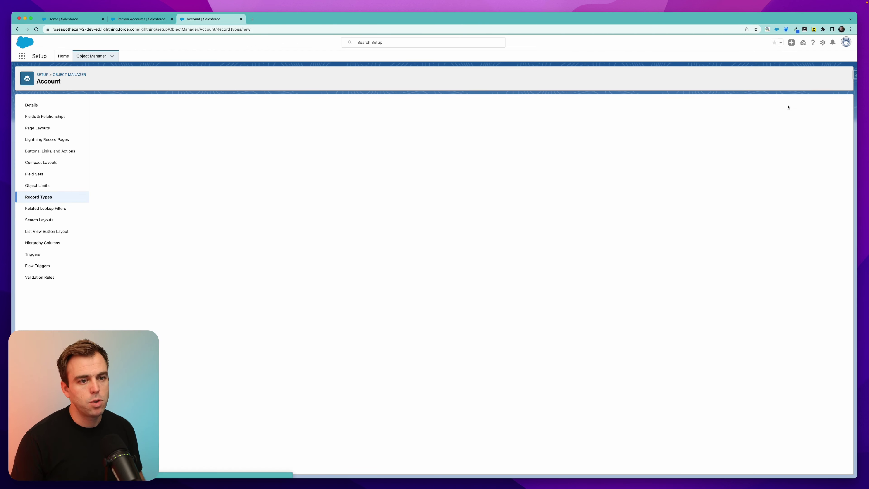
Step: Label the new Account record type 'Business Account' so its name auto-fills
{"action": "left_click_drag", "start_coordinate": [204, 154], "coordinate": [295, 152]}
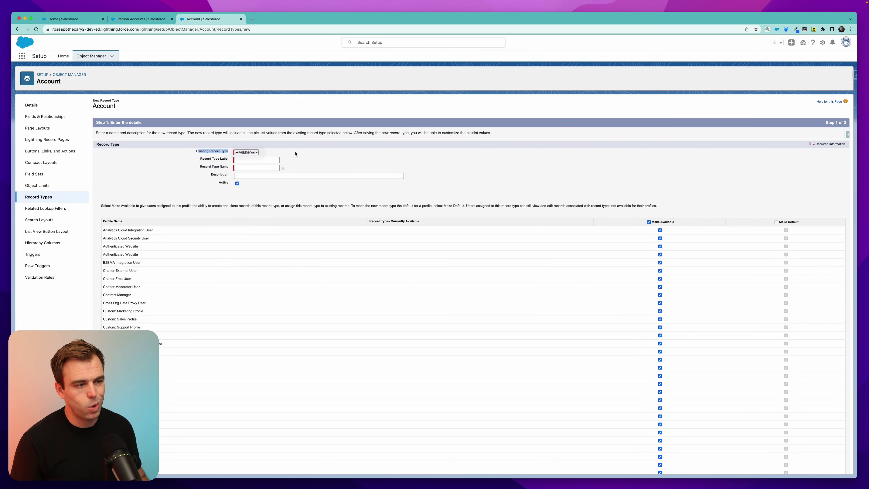
{"action": "left_click", "coordinate": [245, 159]}
{"action": "left_click", "coordinate": [287, 154]}
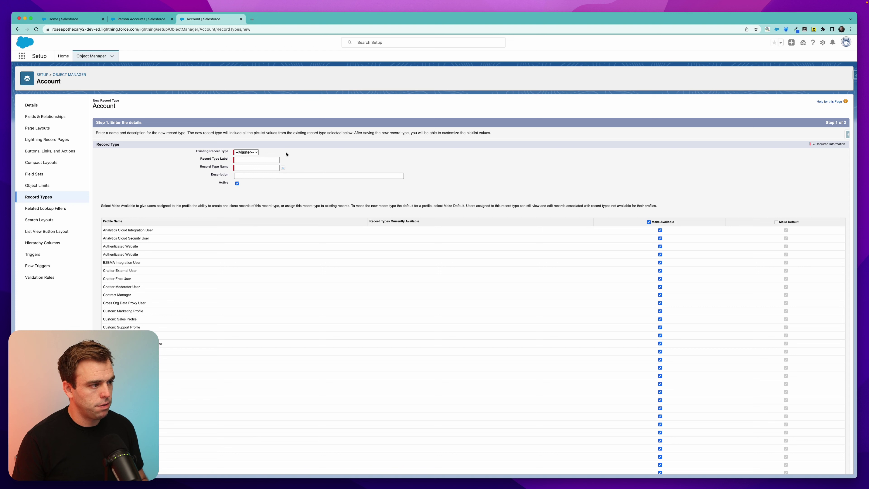
{"action": "left_click", "coordinate": [263, 160]}
{"action": "type", "text": "Bus"}
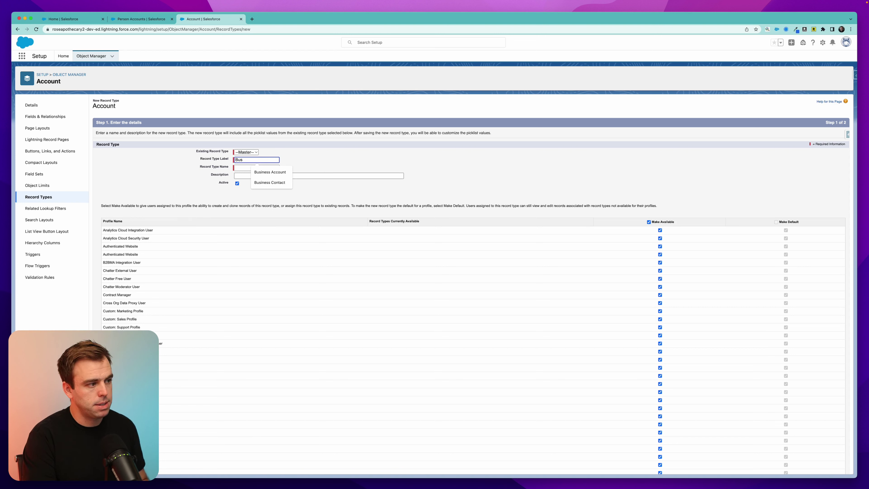
{"action": "type", "text": "iness Account"}
{"action": "left_click", "coordinate": [422, 176]}
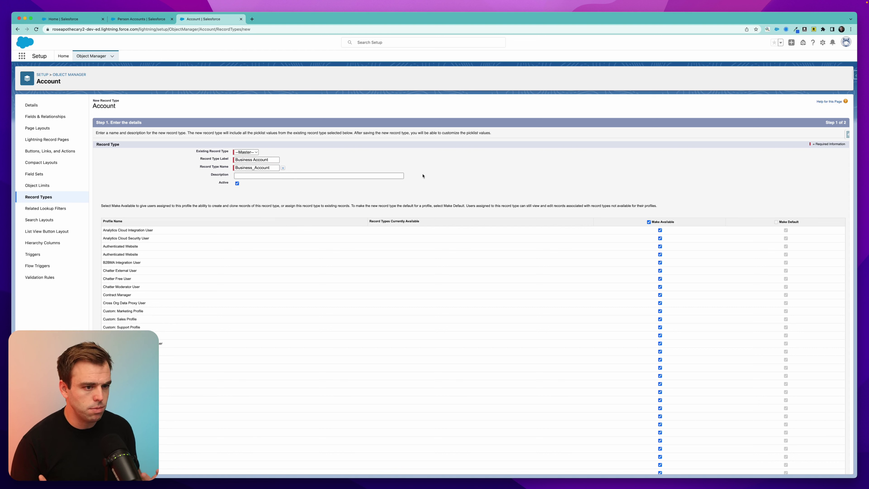
Step: Assign Account Layout to all profiles, save the record type, and return to Person Accounts setup
{"action": "scroll", "coordinate": [531, 249], "scroll_direction": "down", "scroll_amount": 5}
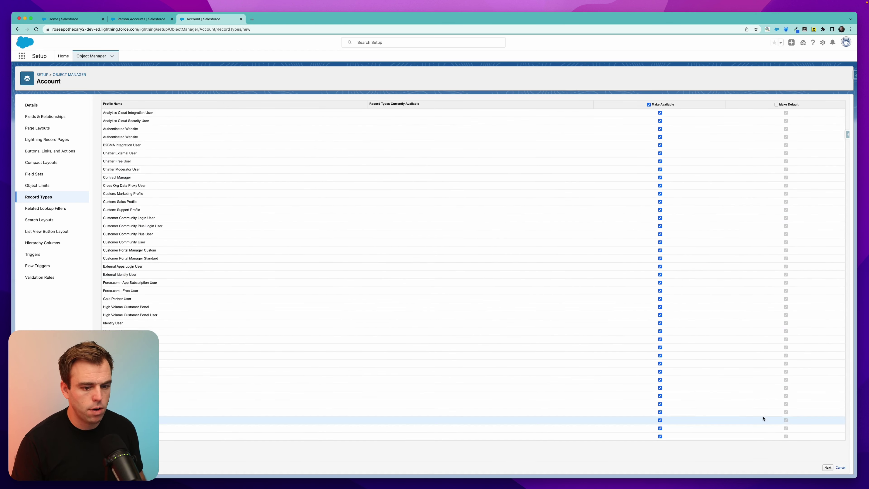
{"action": "left_click", "coordinate": [827, 467]}
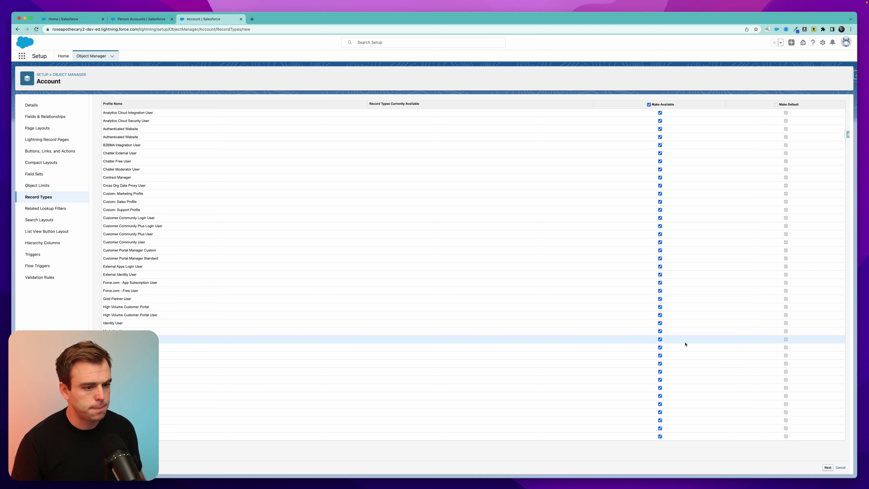
{"action": "left_click", "coordinate": [197, 183]}
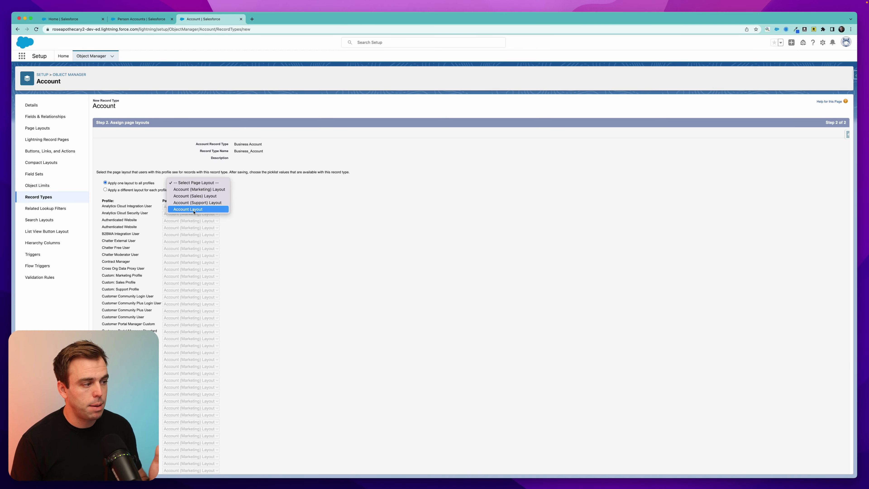
{"action": "left_click", "coordinate": [194, 209]}
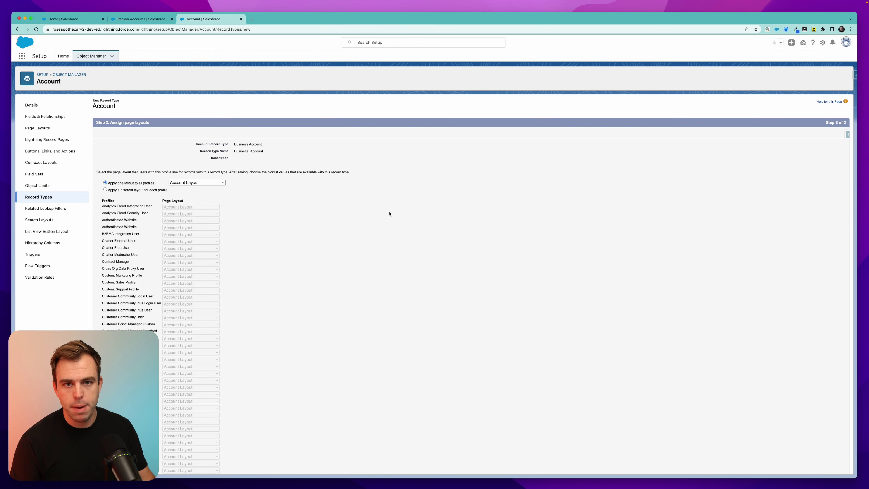
{"action": "scroll", "coordinate": [418, 255], "scroll_direction": "down", "scroll_amount": 2}
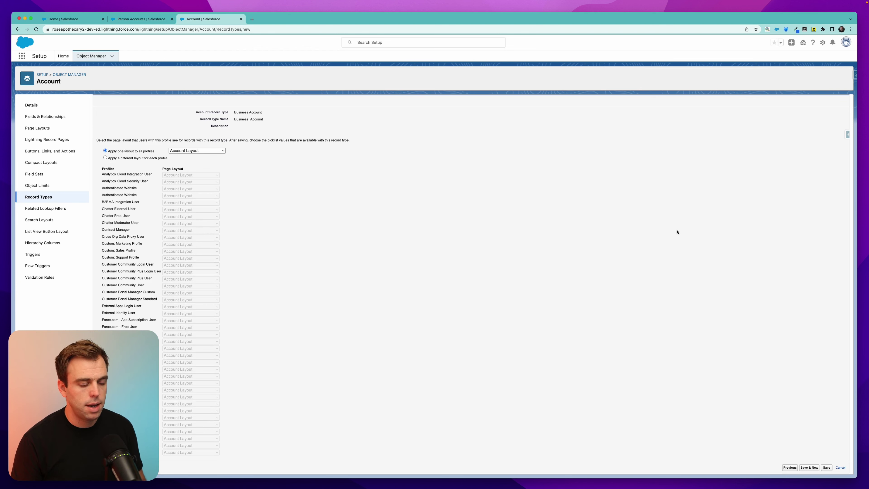
{"action": "left_click", "coordinate": [38, 197]}
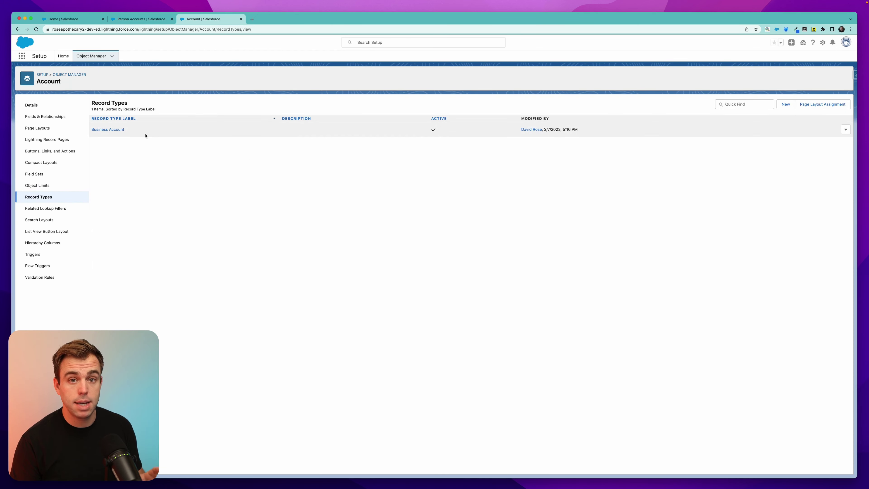
{"action": "left_click", "coordinate": [125, 19]}
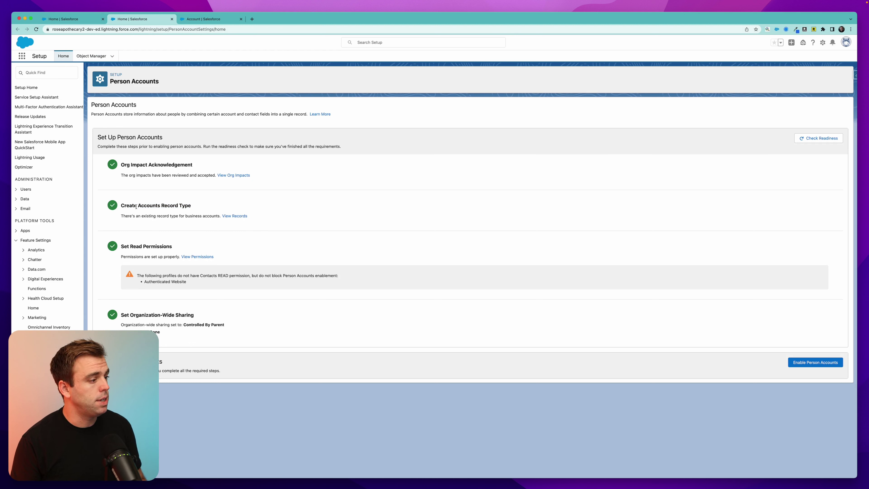
Step: Review the completed checklist, noting the missing Contacts Read permission for the Authenticated Website profile
{"action": "left_click_drag", "start_coordinate": [129, 205], "coordinate": [261, 208]}
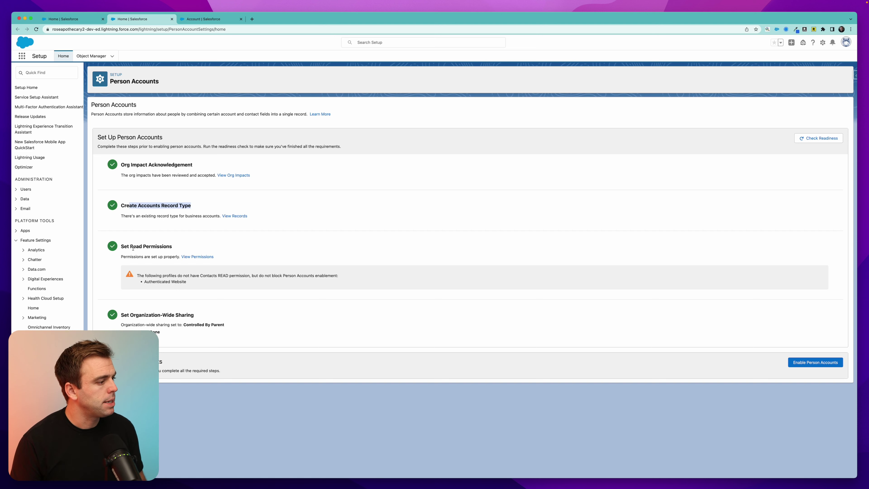
{"action": "left_click_drag", "start_coordinate": [128, 247], "coordinate": [174, 247]}
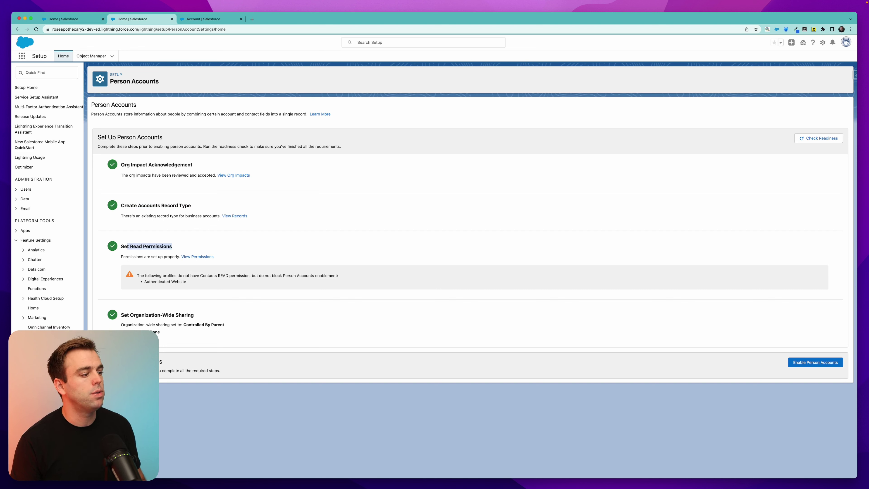
{"action": "left_click_drag", "start_coordinate": [191, 275], "coordinate": [249, 276]}
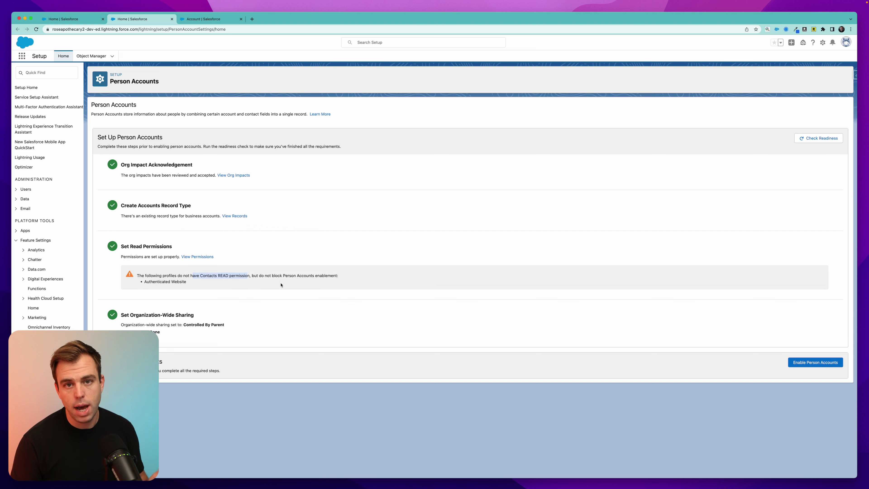
{"action": "left_click", "coordinate": [248, 289]}
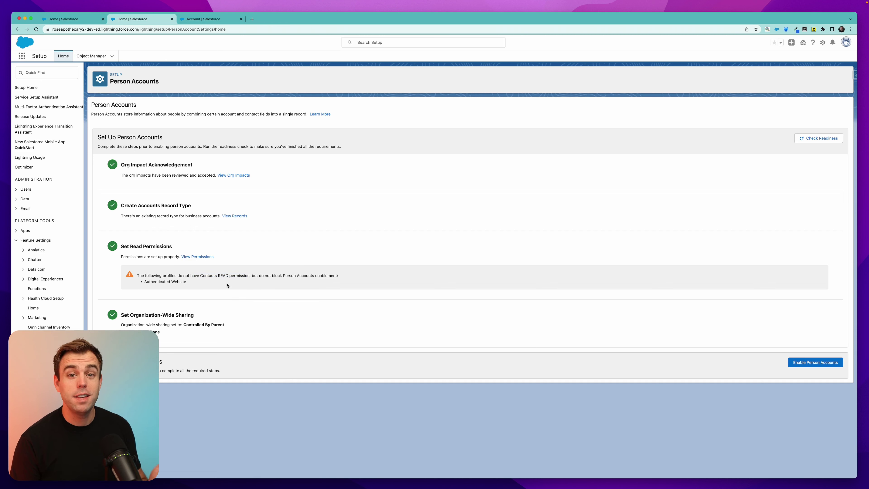
{"action": "left_click_drag", "start_coordinate": [146, 281], "coordinate": [195, 282]}
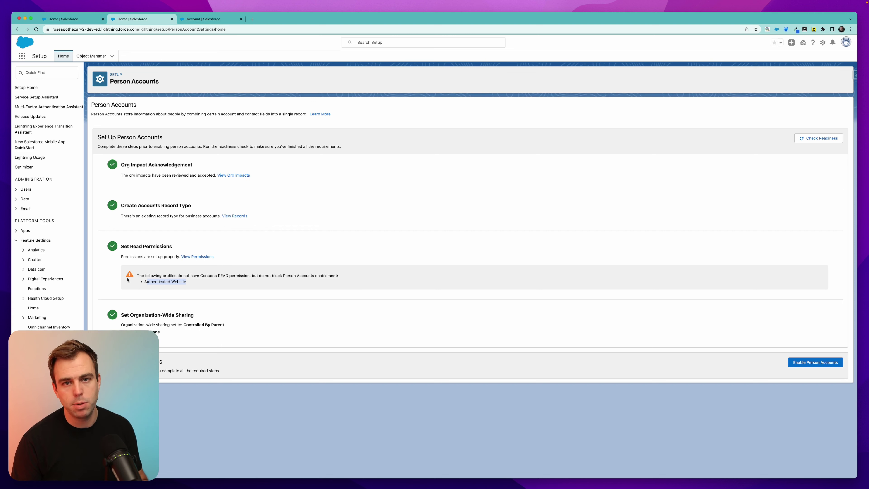
{"action": "left_click_drag", "start_coordinate": [121, 315], "coordinate": [196, 315]}
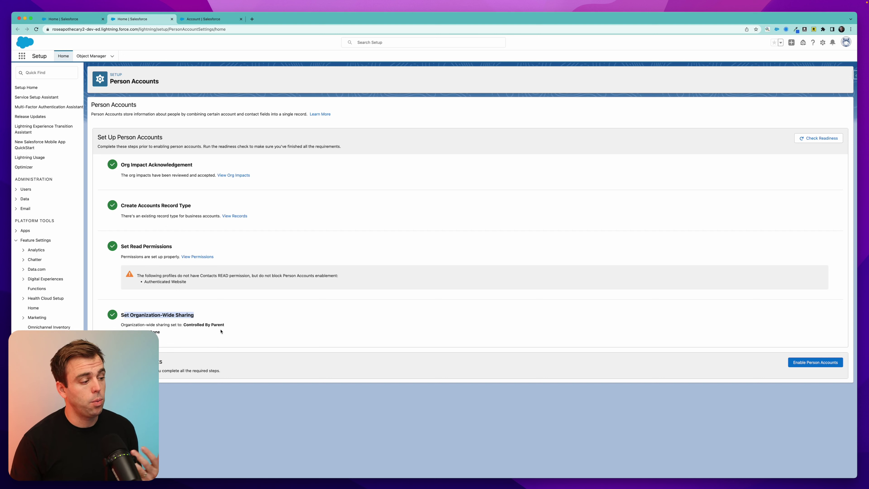
{"action": "left_click", "coordinate": [205, 323]}
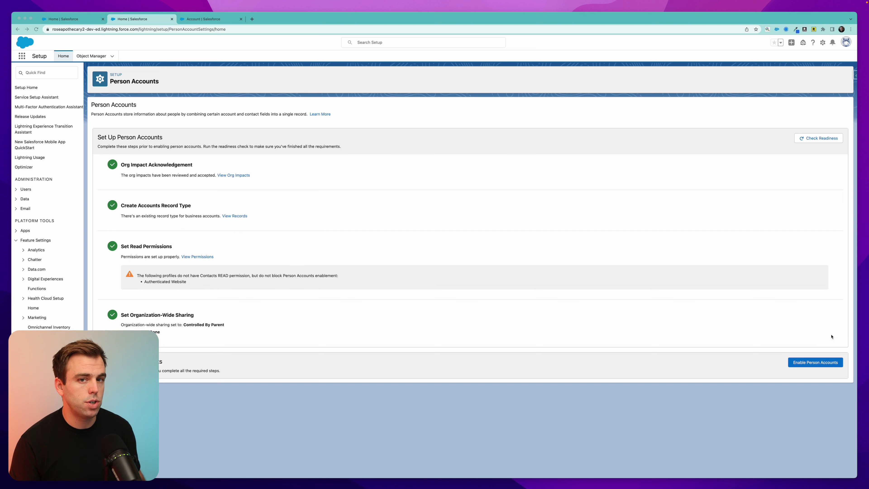
{"action": "left_click", "coordinate": [33, 72]}
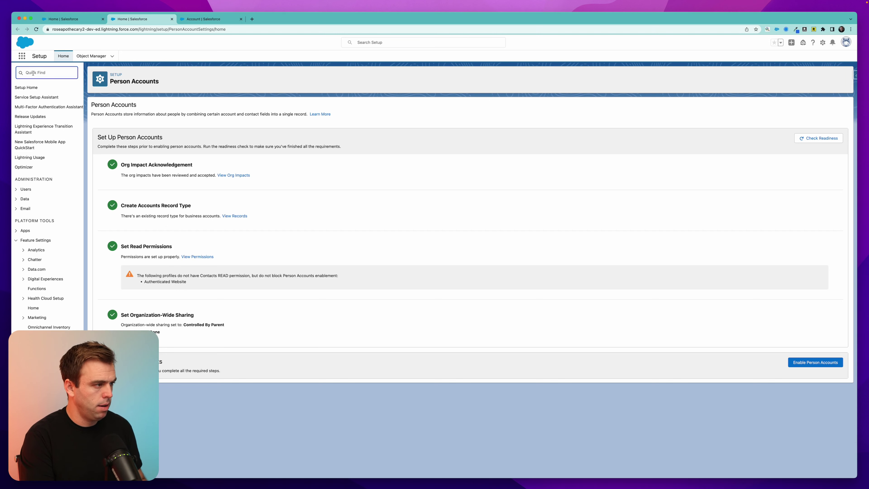
{"action": "type", "text": "sharing"}
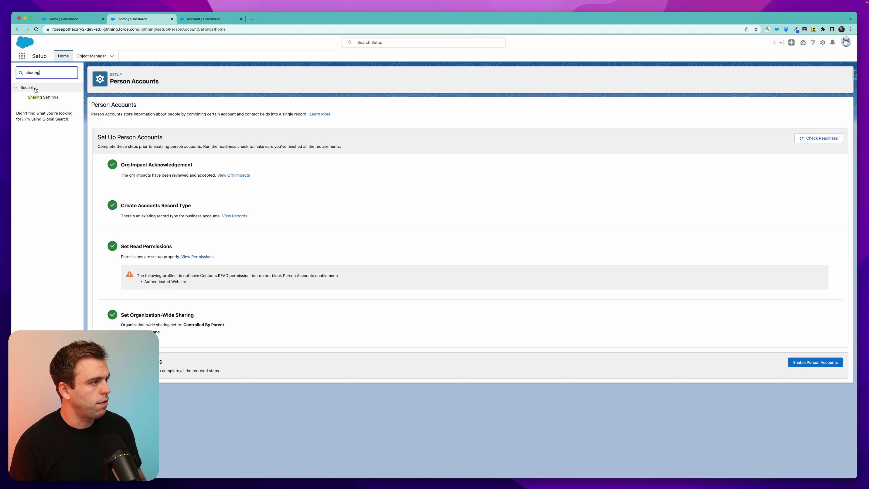
{"action": "left_click", "coordinate": [40, 98]}
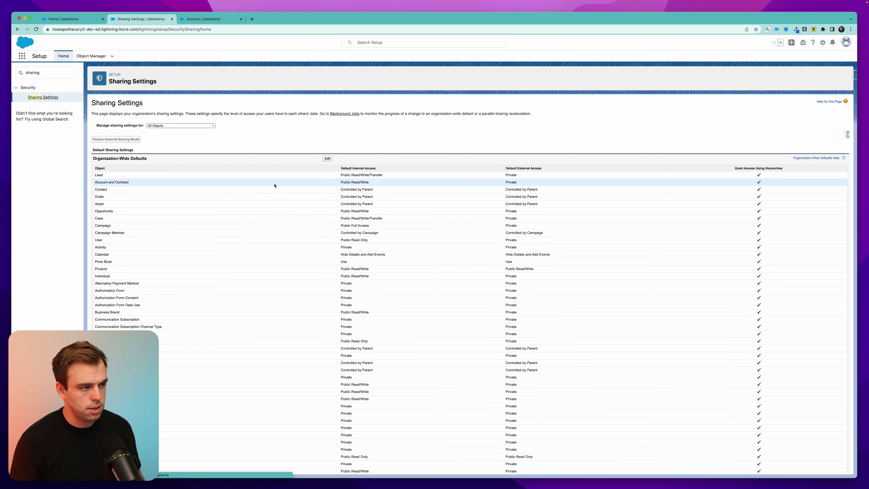
{"action": "left_click_drag", "start_coordinate": [380, 171], "coordinate": [379, 194]}
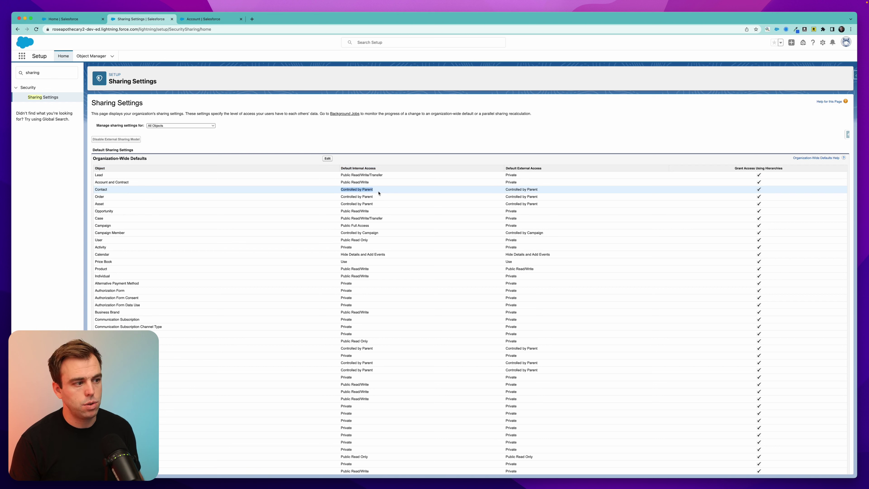
{"action": "left_click_drag", "start_coordinate": [364, 183], "coordinate": [341, 182]}
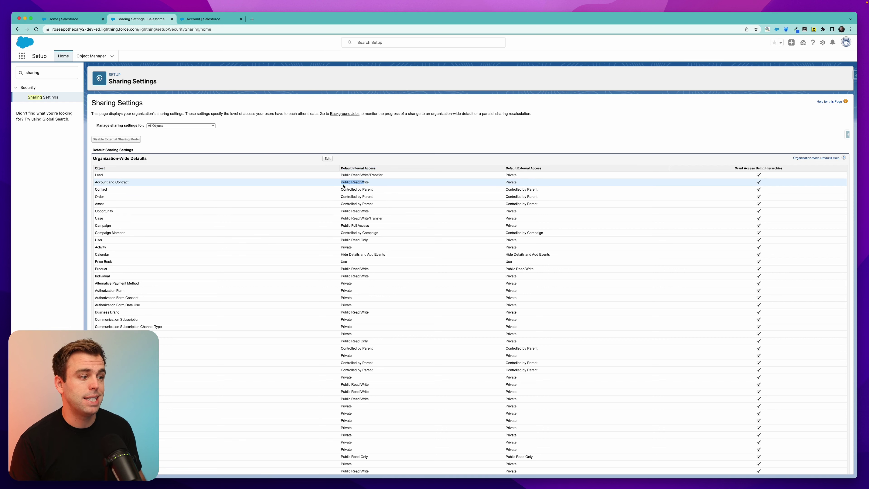
{"action": "left_click", "coordinate": [340, 183]}
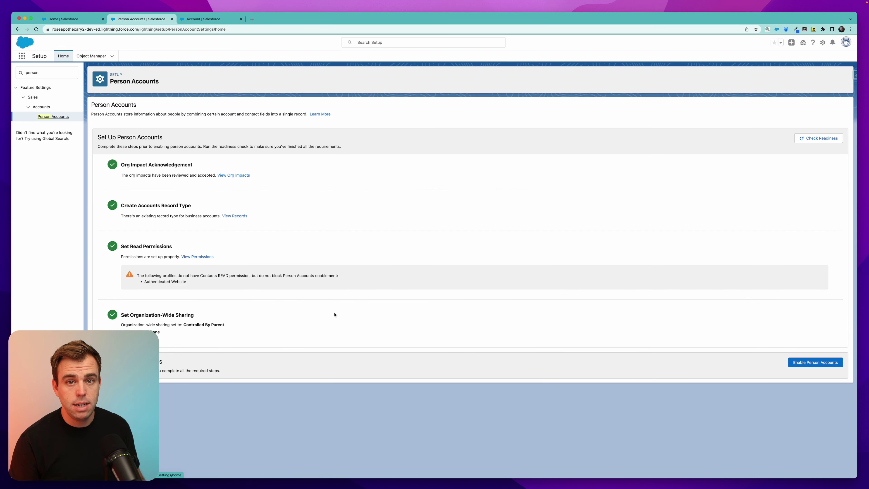
Step: Enable Person Accounts for the org and open the Profiles list
{"action": "left_click", "coordinate": [819, 360]}
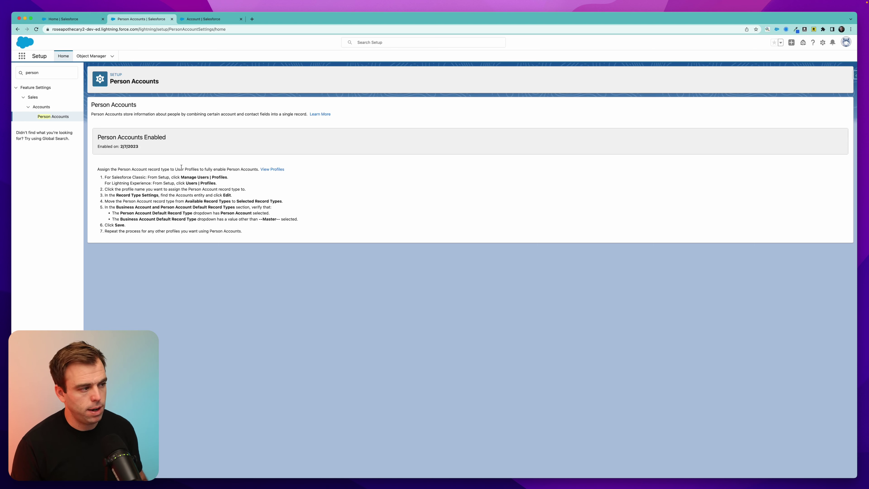
{"action": "left_click", "coordinate": [40, 99]}
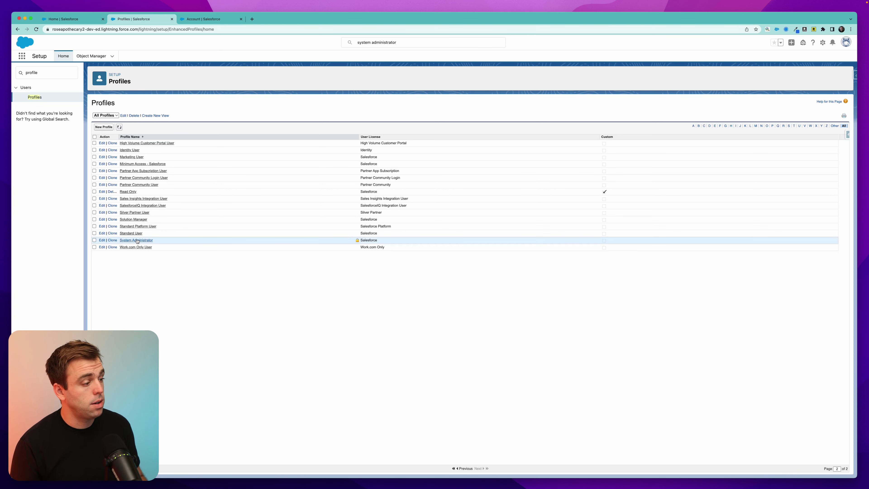
Step: Open the System Administrator profile and check its Accounts record type, currently Business Account (Default)
{"action": "left_click", "coordinate": [136, 240]}
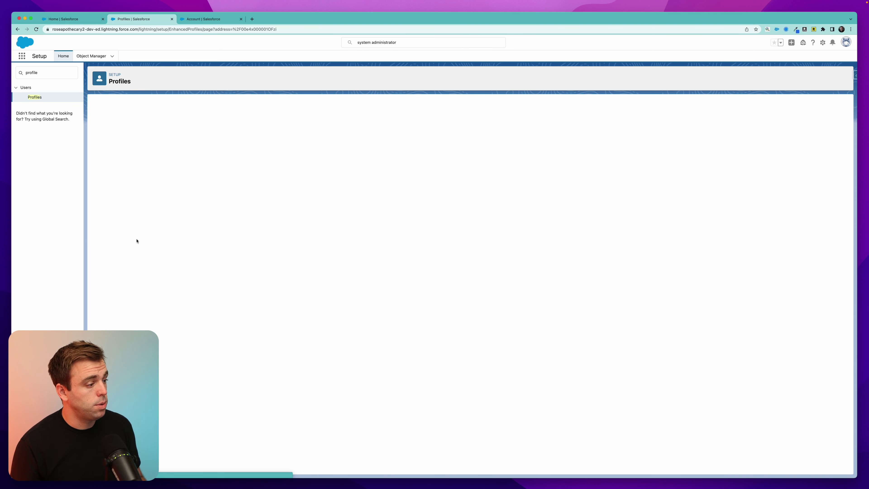
{"action": "scroll", "coordinate": [296, 329], "scroll_direction": "down", "scroll_amount": 15}
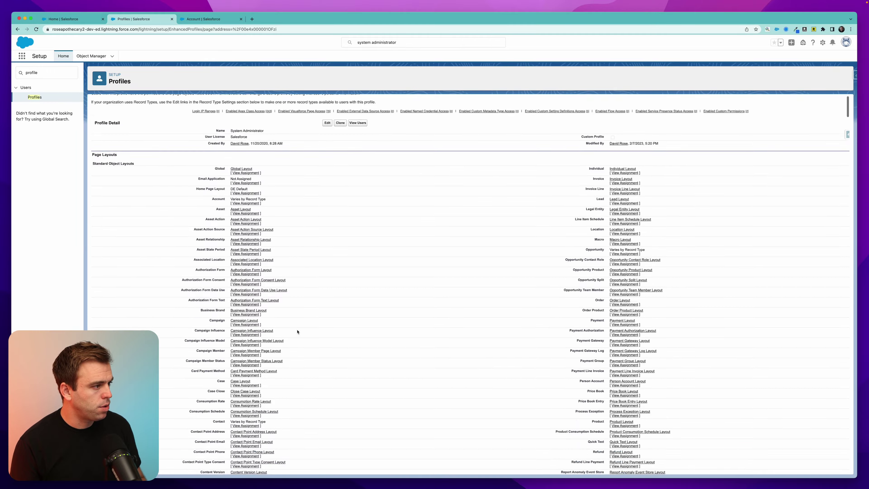
{"action": "scroll", "coordinate": [297, 331], "scroll_direction": "down", "scroll_amount": 20}
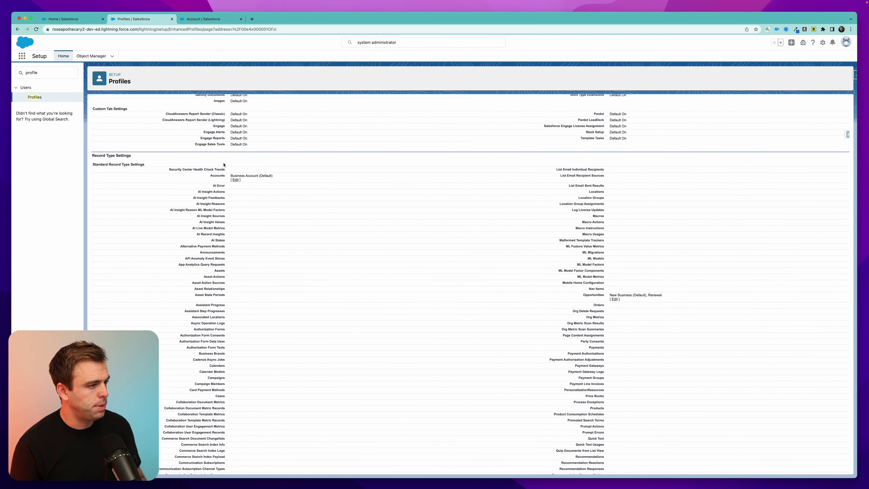
{"action": "left_click_drag", "start_coordinate": [207, 176], "coordinate": [233, 174]}
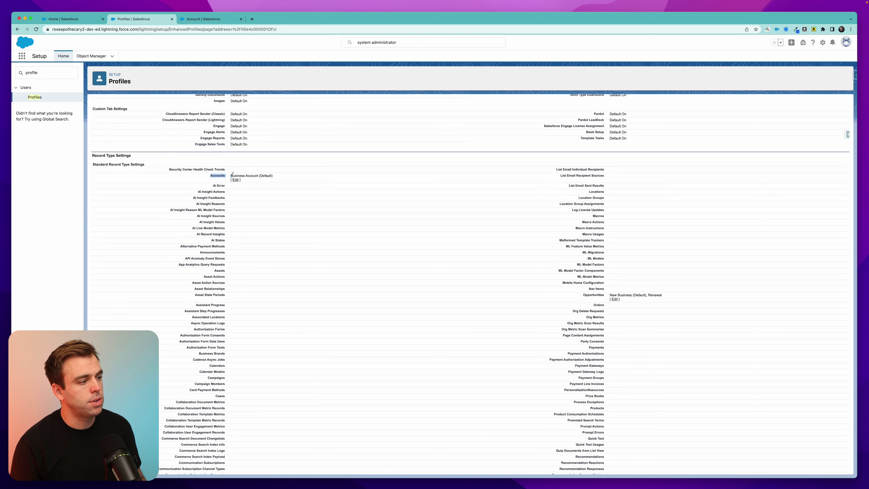
{"action": "triple_click", "coordinate": [248, 175]}
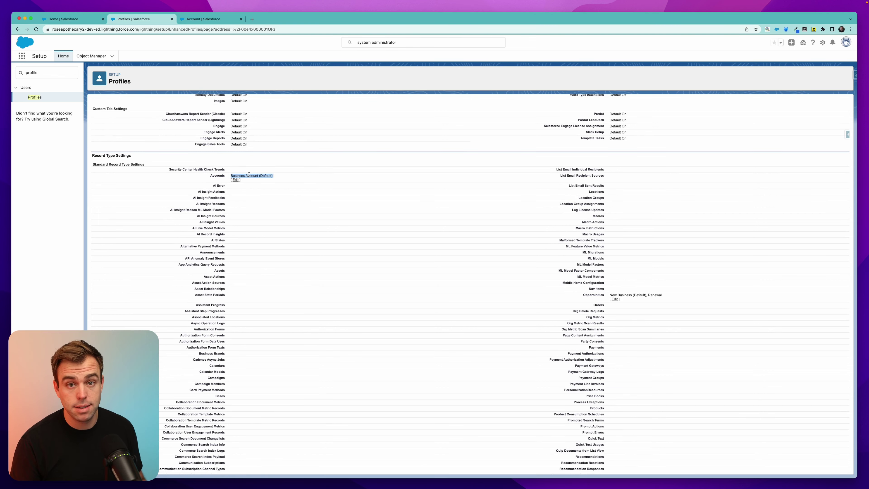
Step: Add Person Account to the profile's selected Account record types and save
{"action": "left_click", "coordinate": [236, 181]}
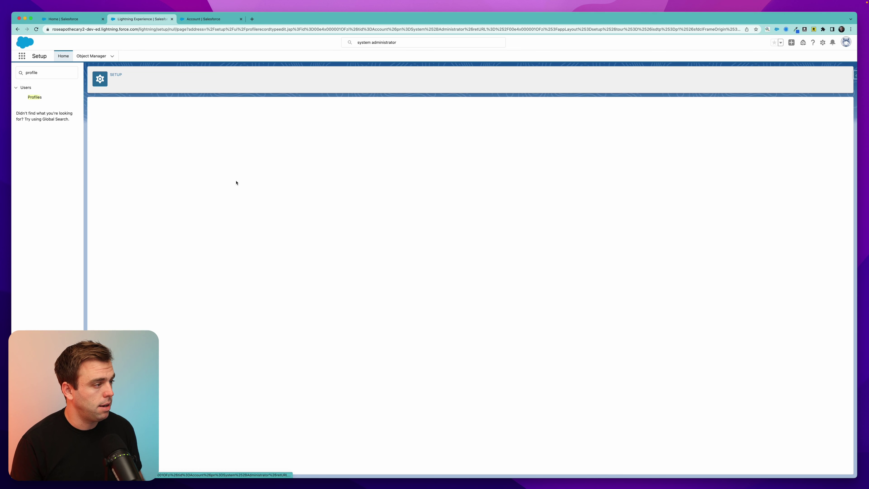
{"action": "left_click", "coordinate": [115, 180]}
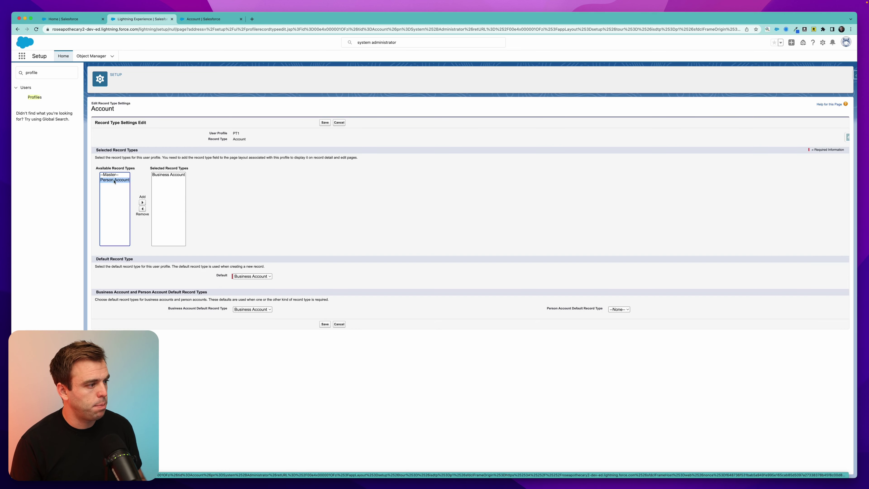
{"action": "left_click", "coordinate": [142, 202]}
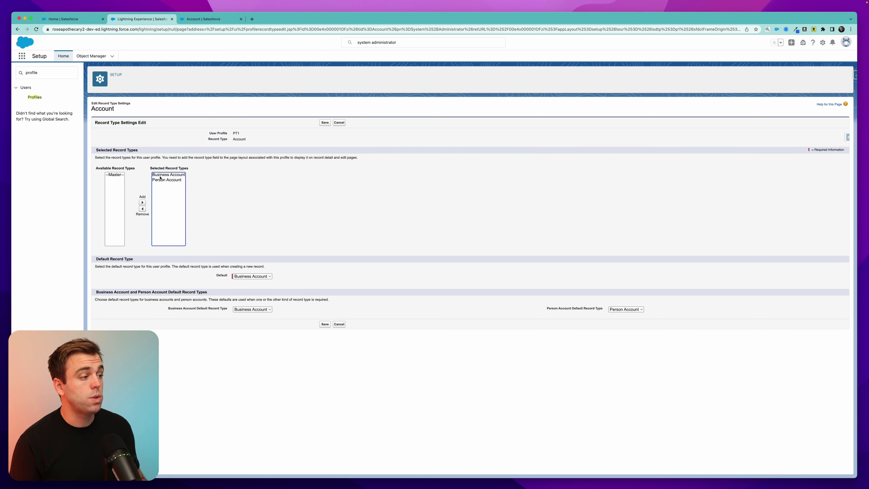
{"action": "left_click", "coordinate": [181, 175]}
{"action": "left_click", "coordinate": [177, 181]}
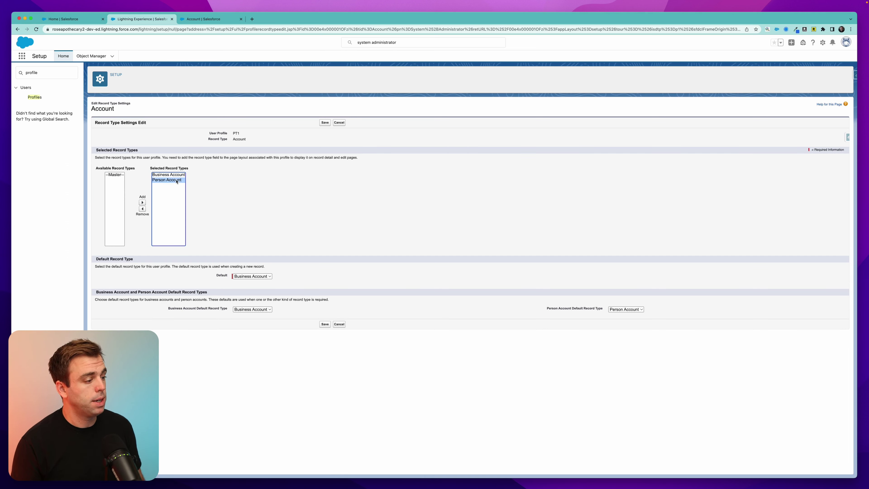
{"action": "double_click", "coordinate": [220, 273]}
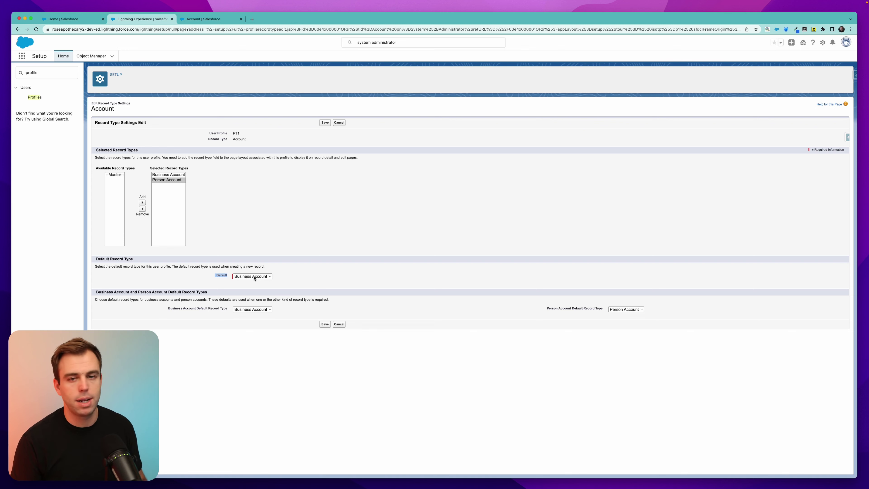
{"action": "left_click", "coordinate": [325, 325]}
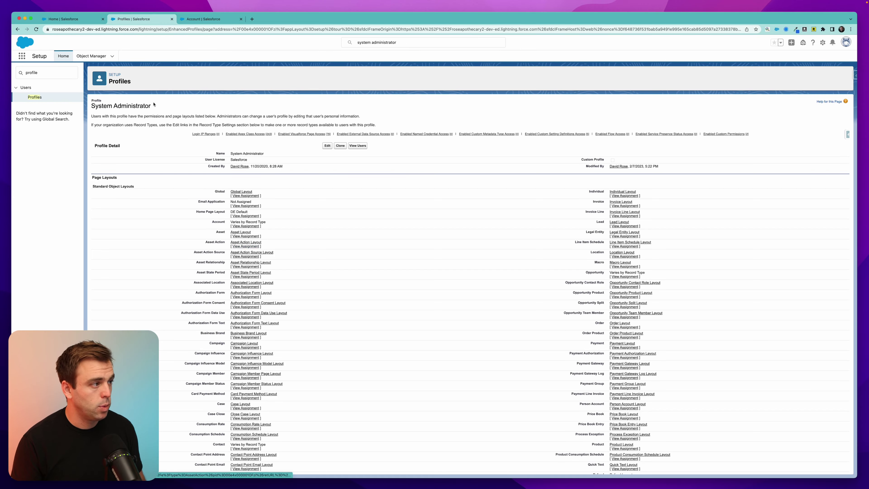
Step: From the Sales home, start a new account and confirm Person Account is offered
{"action": "left_click", "coordinate": [96, 56]}
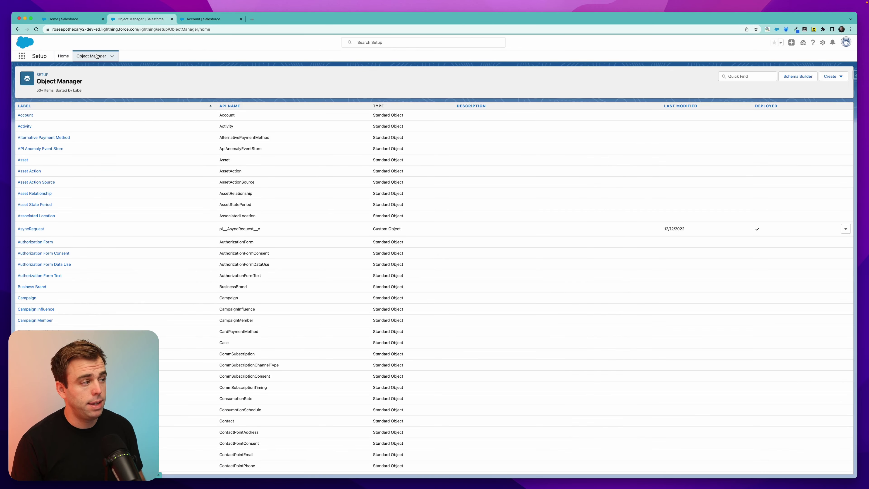
{"action": "left_click", "coordinate": [83, 20]}
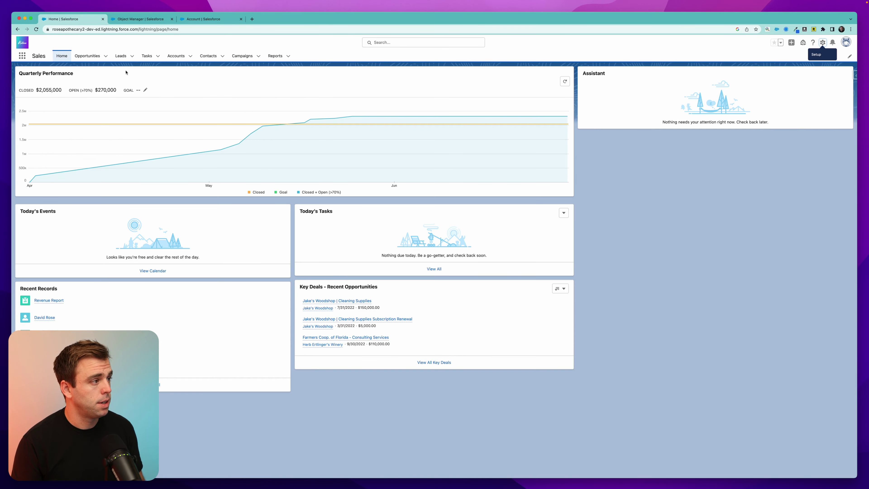
{"action": "left_click", "coordinate": [190, 56]}
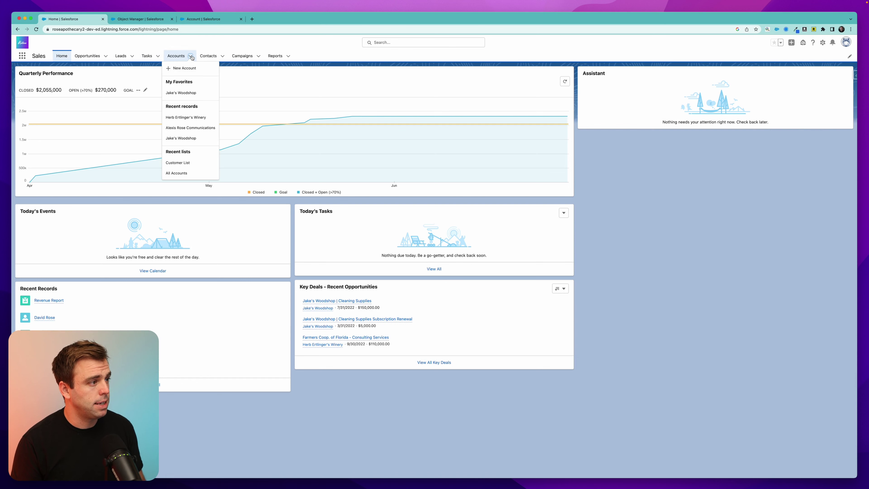
{"action": "left_click", "coordinate": [181, 69]}
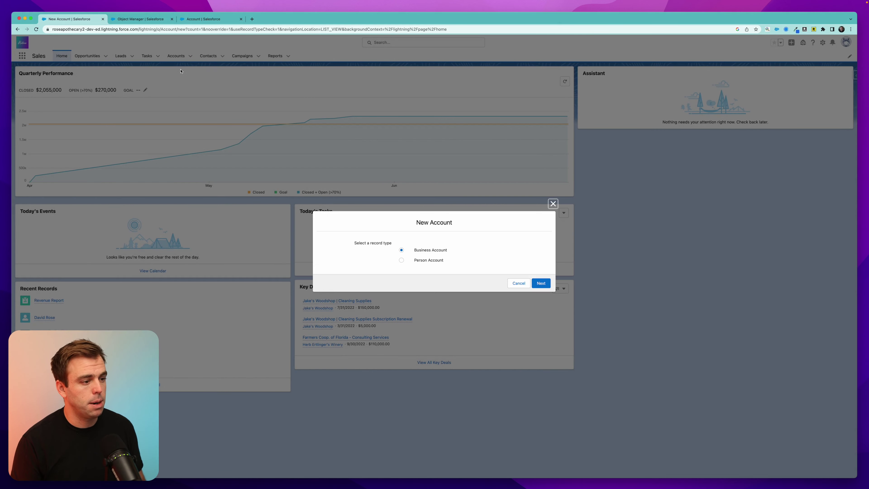
{"action": "triple_click", "coordinate": [421, 261]}
Step: Close the New Account dialog and open Setup Home in a new tab
{"action": "left_click", "coordinate": [553, 204]}
{"action": "left_click", "coordinate": [823, 42]}
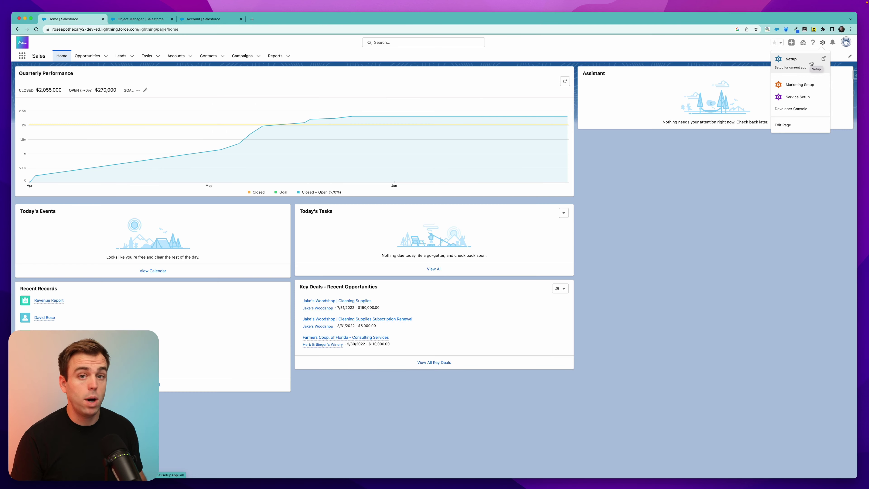
{"action": "left_click", "coordinate": [811, 63]}
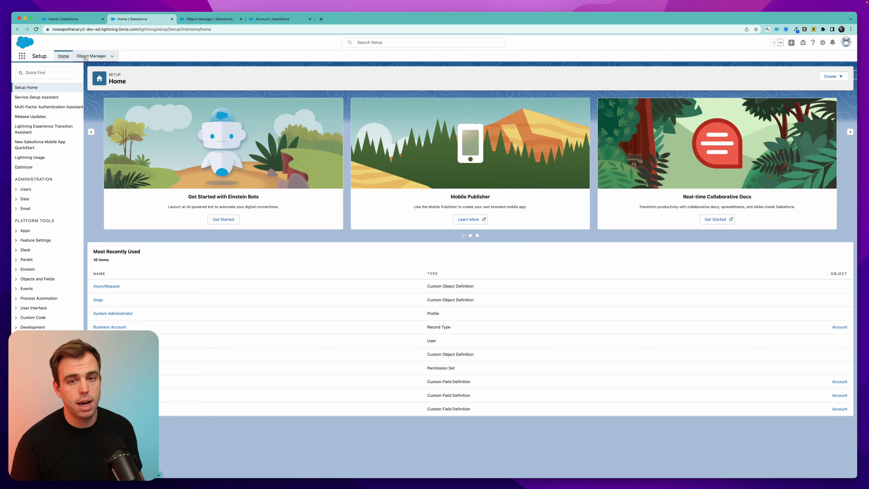
Step: In Object Manager, filter for 'person' and open the Person Account object's Page Layouts
{"action": "left_click", "coordinate": [81, 60]}
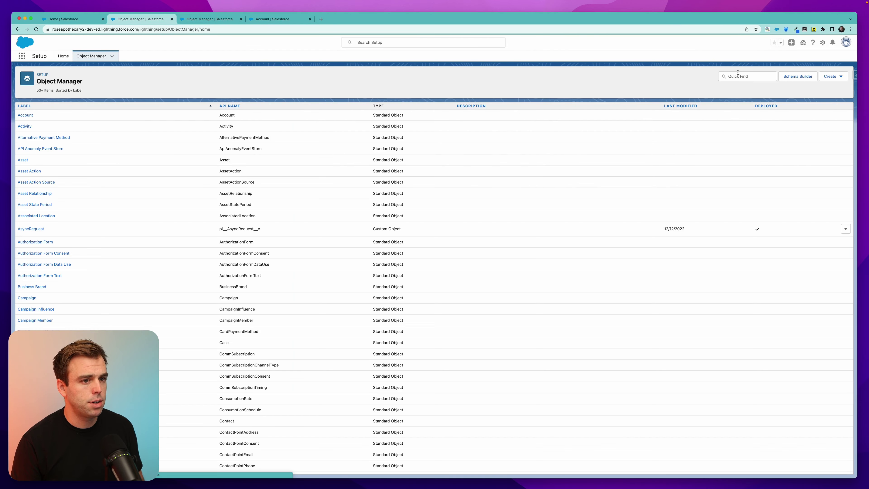
{"action": "left_click", "coordinate": [737, 73]}
{"action": "type", "text": "person"}
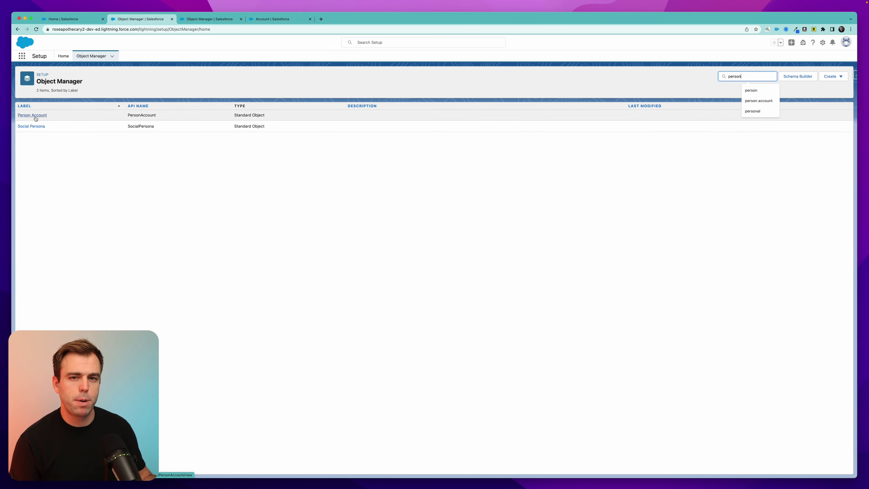
{"action": "left_click", "coordinate": [32, 116]}
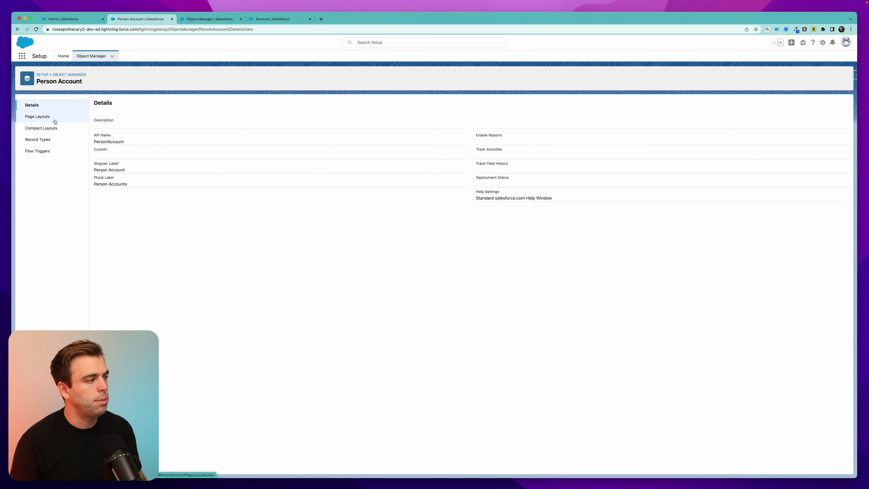
{"action": "left_click", "coordinate": [39, 121]}
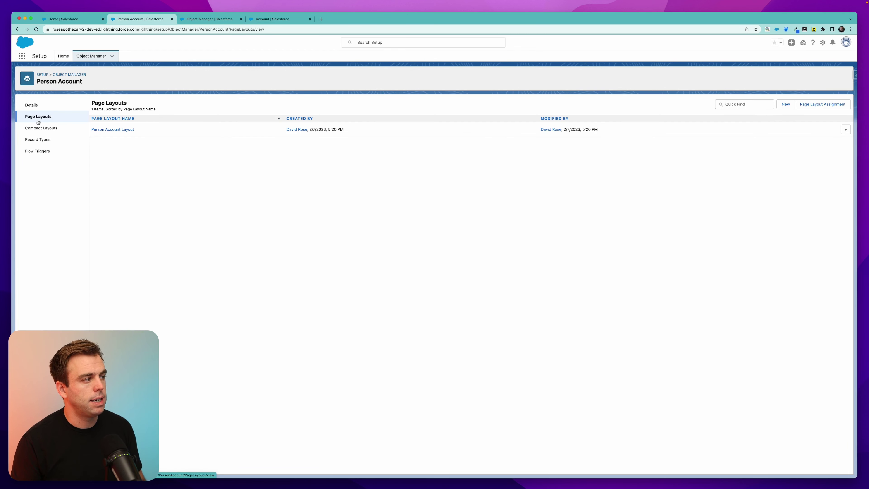